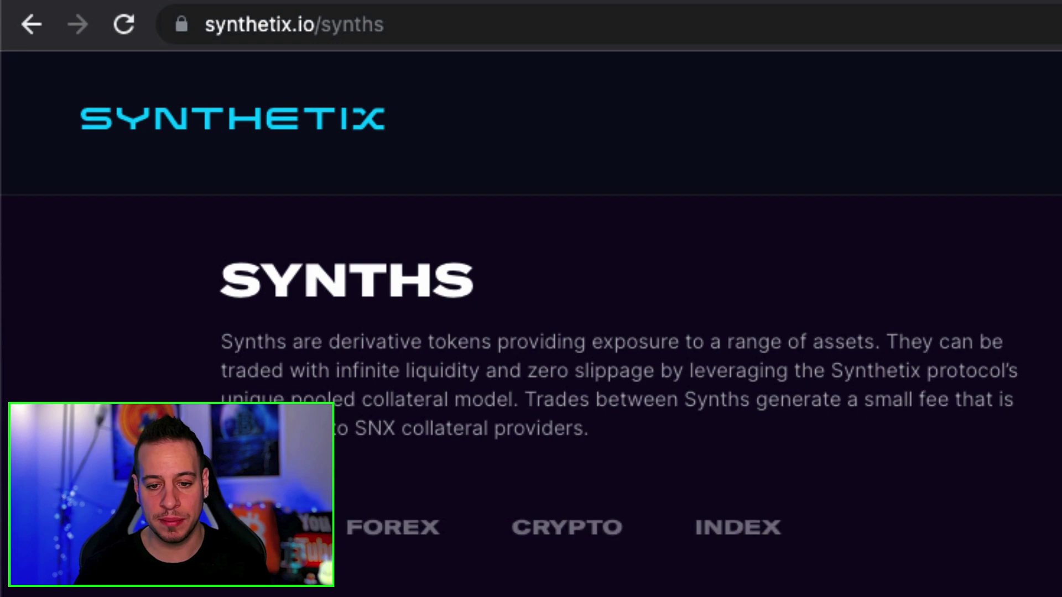
# - Scroll through Kwenta's landing page and briefly highlight the headline text
pyautogui.scroll(-8, 907, 414)
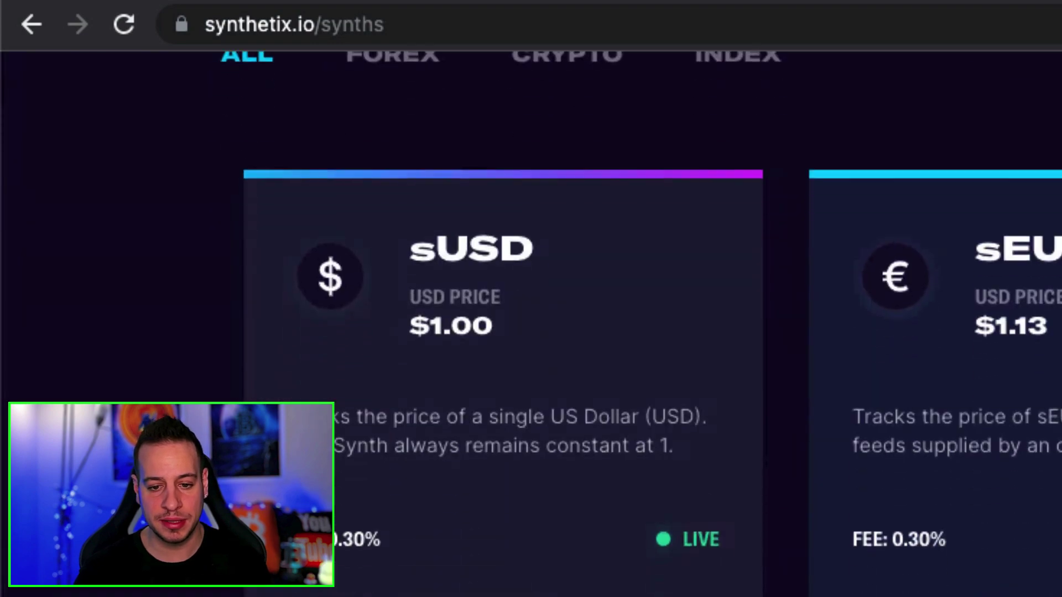
pyautogui.scroll(-5, 503, 332)
pyautogui.scroll(-5, 503, 332)
pyautogui.scroll(10, 503, 332)
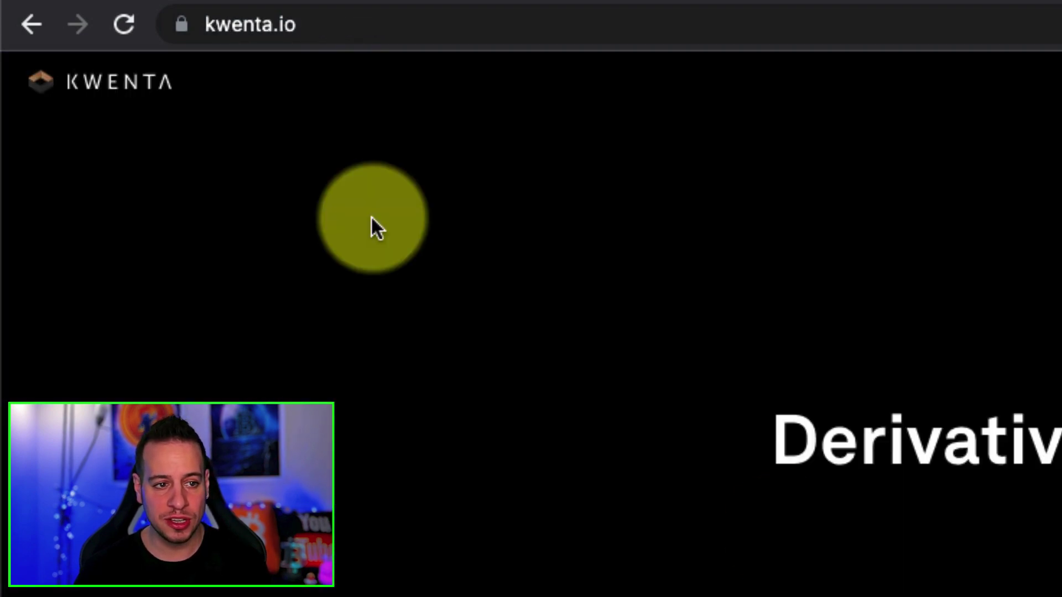
pyautogui.click(208, 28)
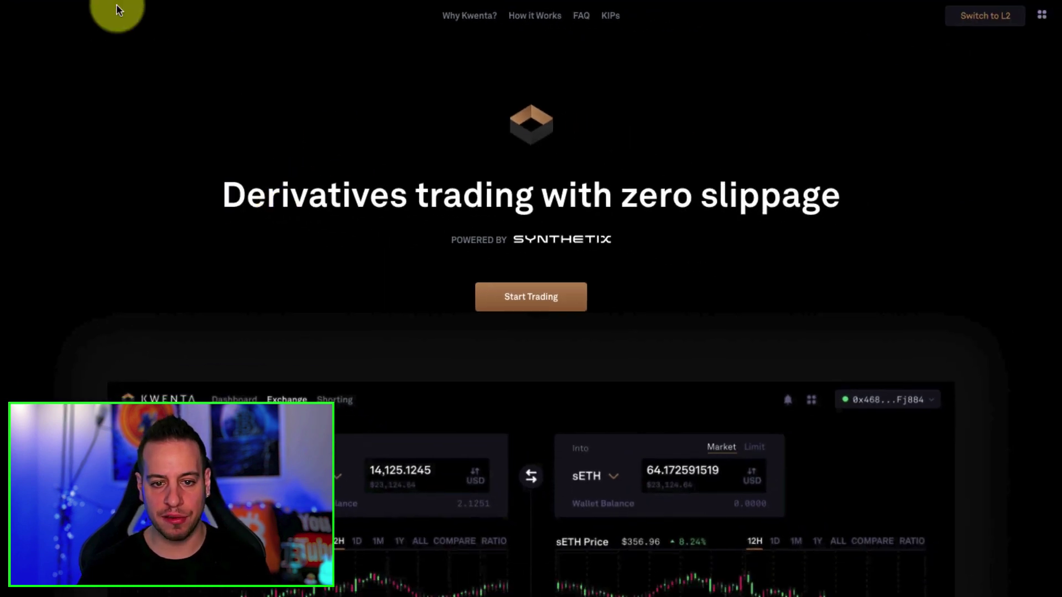
pyautogui.moveTo(342, 194); pyautogui.dragTo(433, 192)
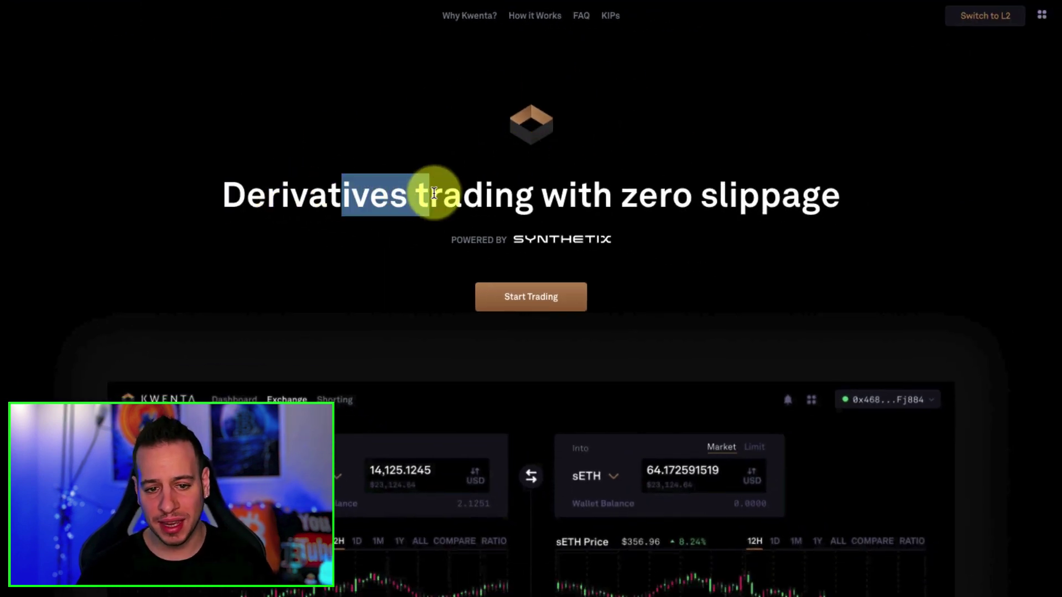
pyautogui.click(576, 197)
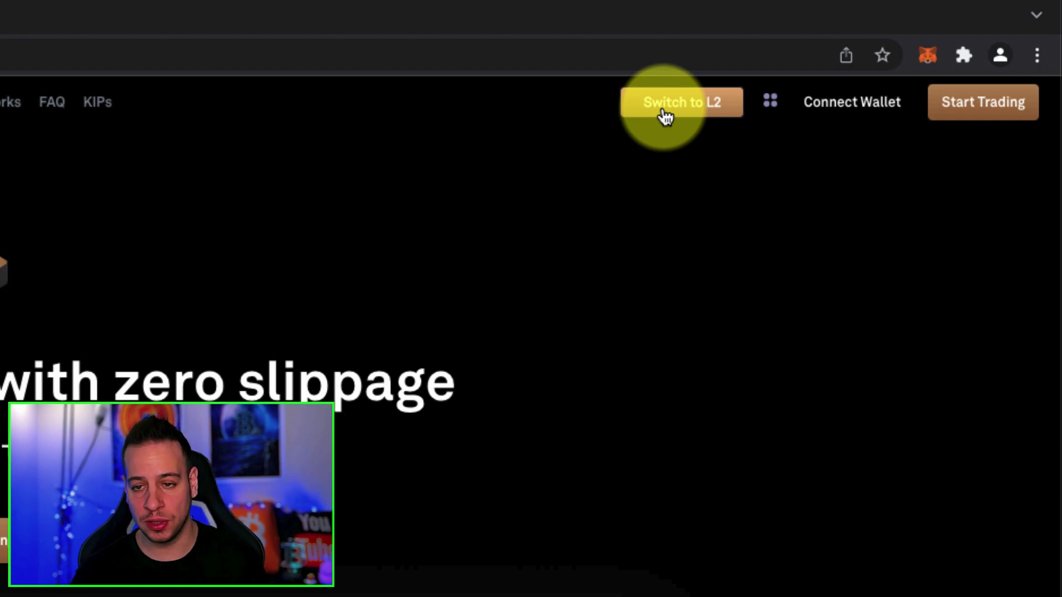
pyautogui.click(666, 116)
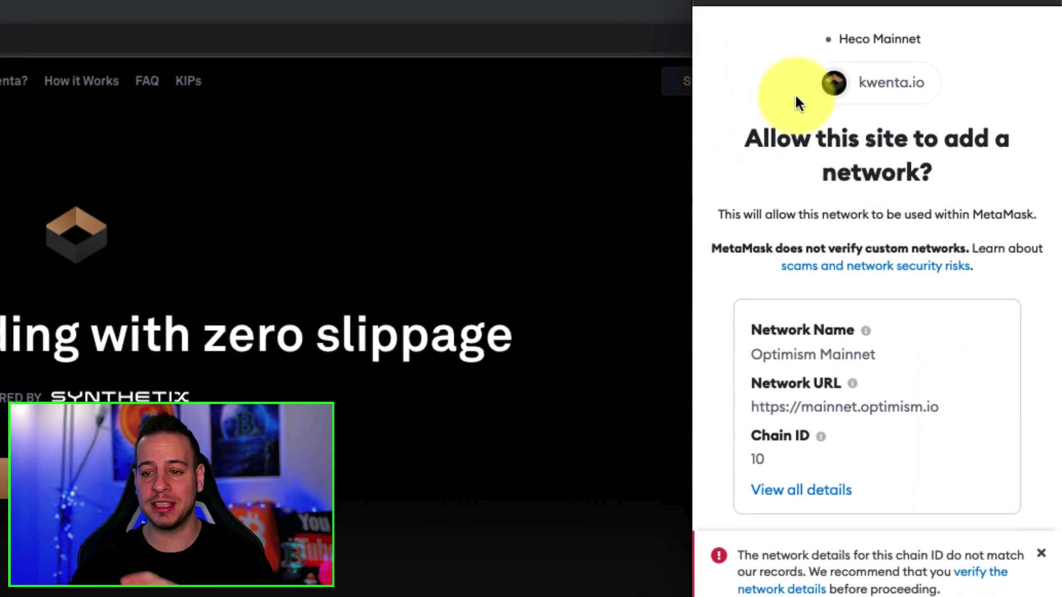
pyautogui.scroll(-2, 870, 267)
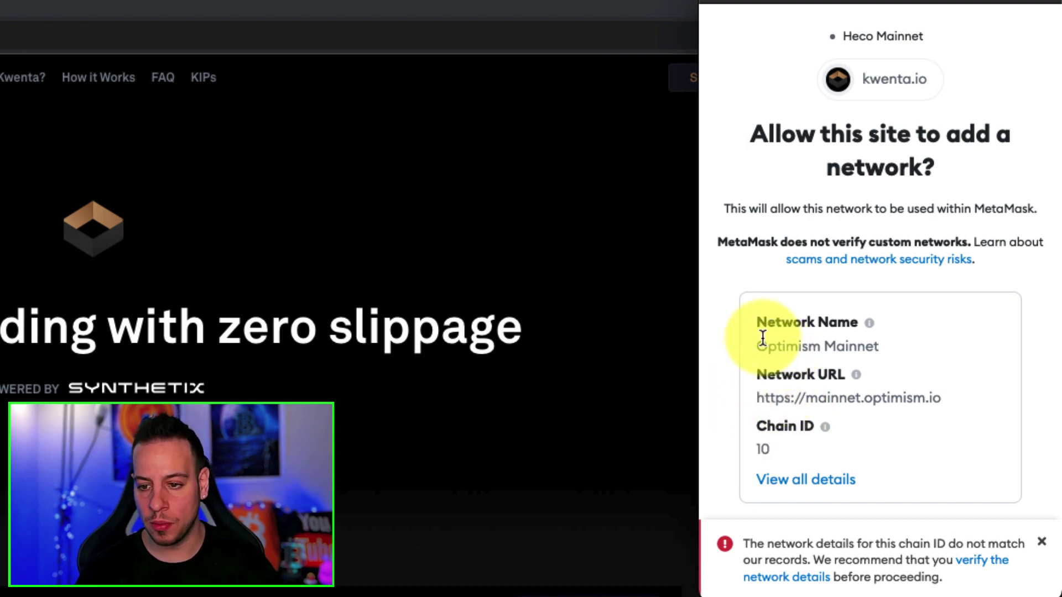
pyautogui.click(898, 333)
pyautogui.moveTo(755, 396); pyautogui.dragTo(910, 398)
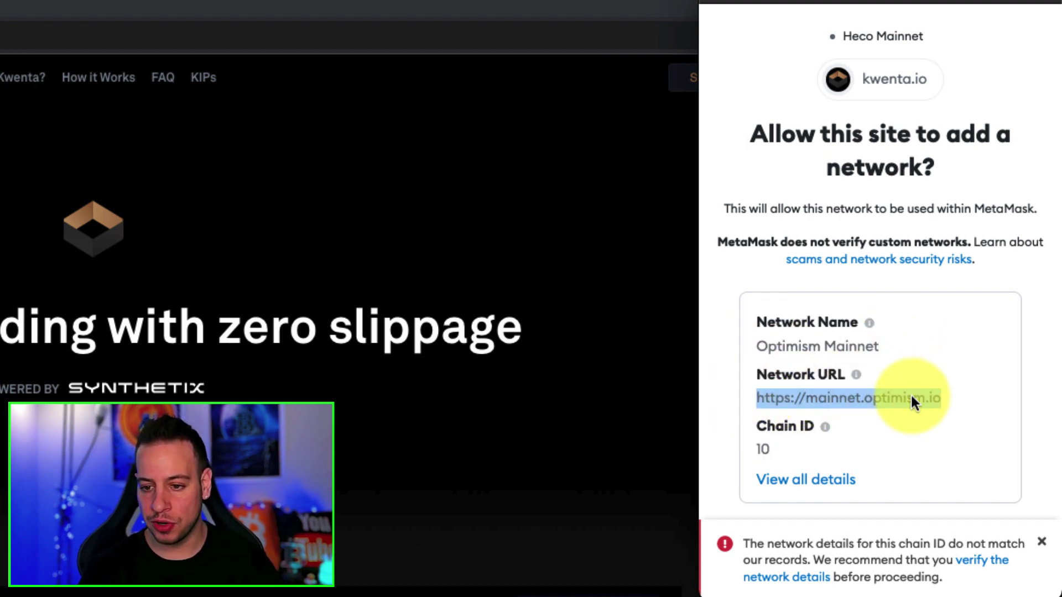
# - Check Optimism Mainnet's full details, including explorer optimistic.etherscan.io, then approve adding it
pyautogui.click(777, 487)
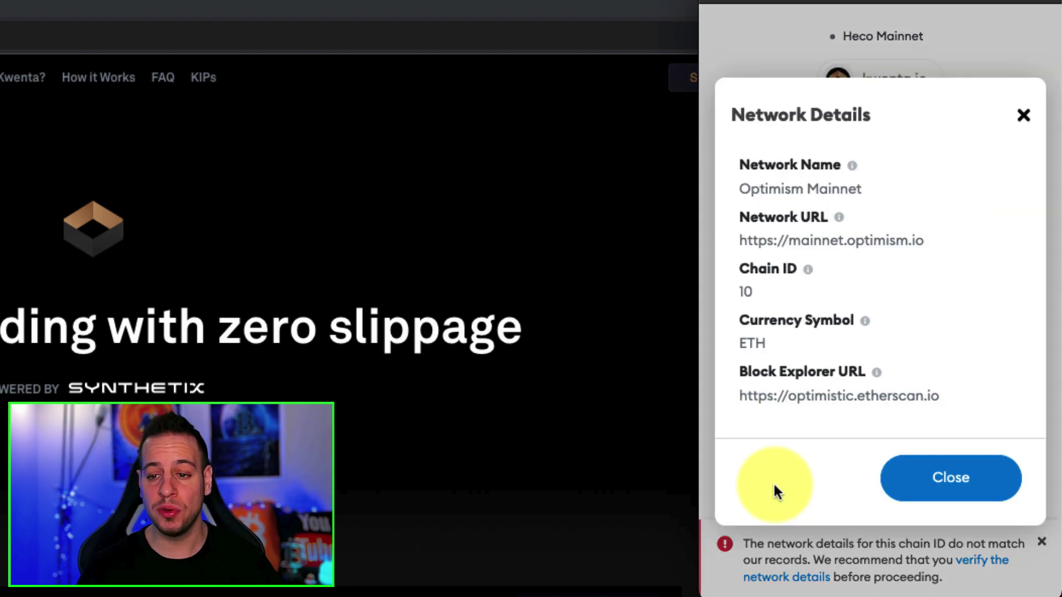
pyautogui.moveTo(737, 325); pyautogui.dragTo(853, 332)
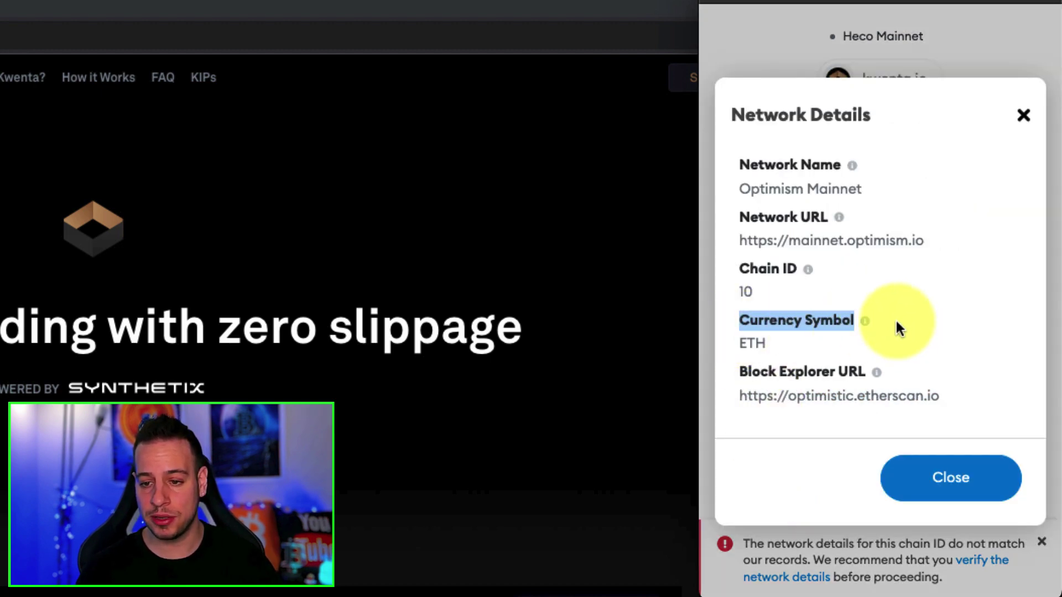
pyautogui.moveTo(753, 370); pyautogui.dragTo(882, 374)
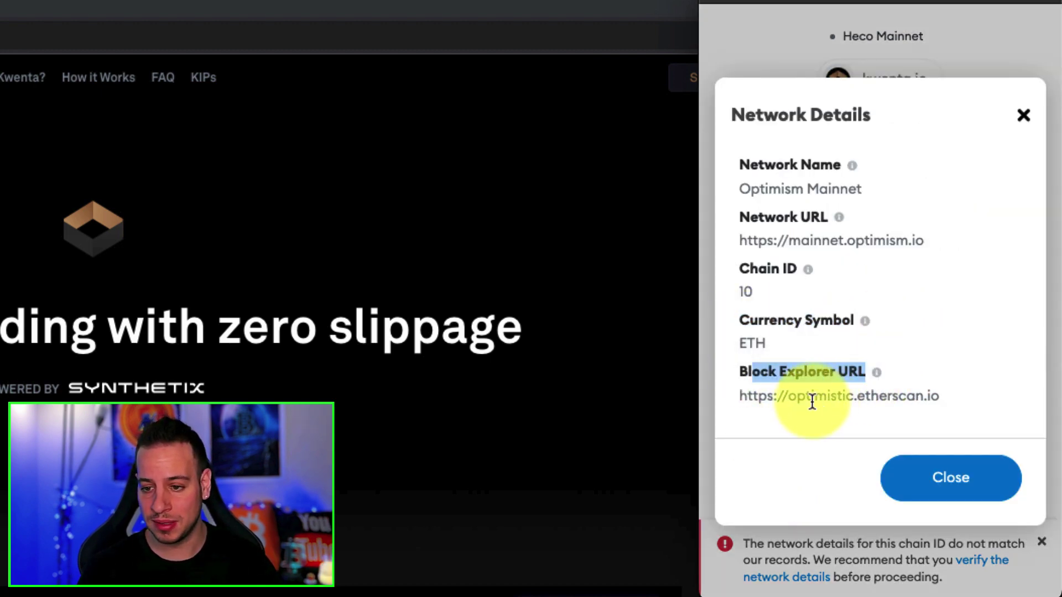
pyautogui.moveTo(790, 401); pyautogui.dragTo(900, 403)
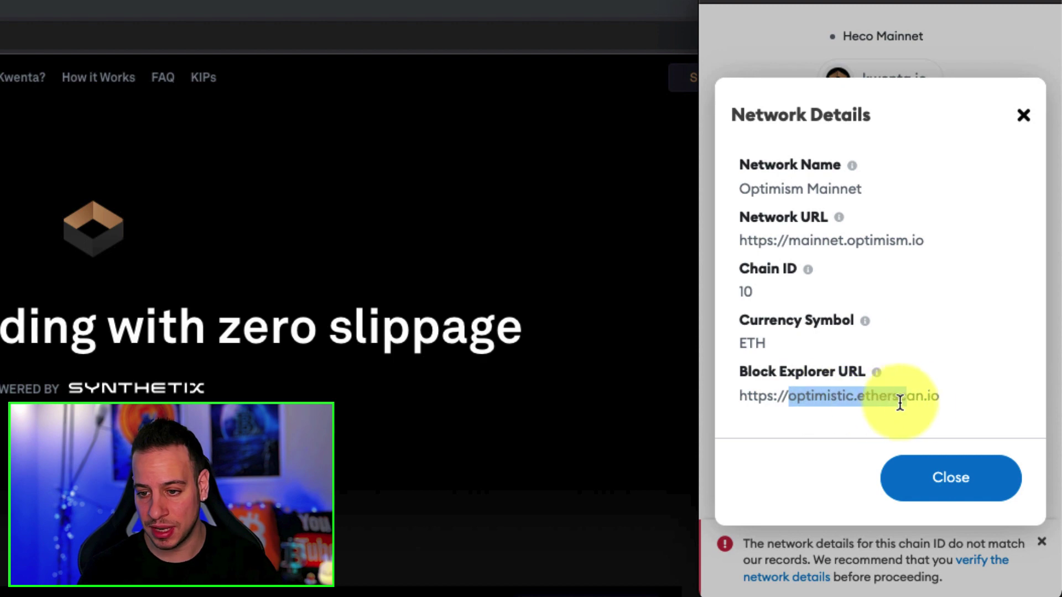
pyautogui.click(938, 479)
pyautogui.scroll(-2, 925, 438)
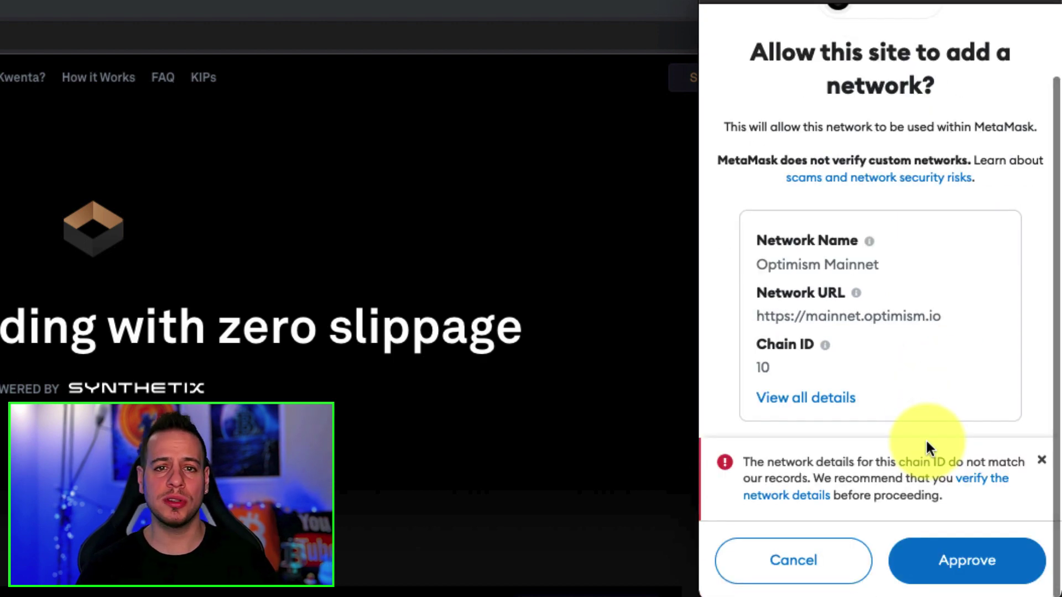
pyautogui.click(966, 579)
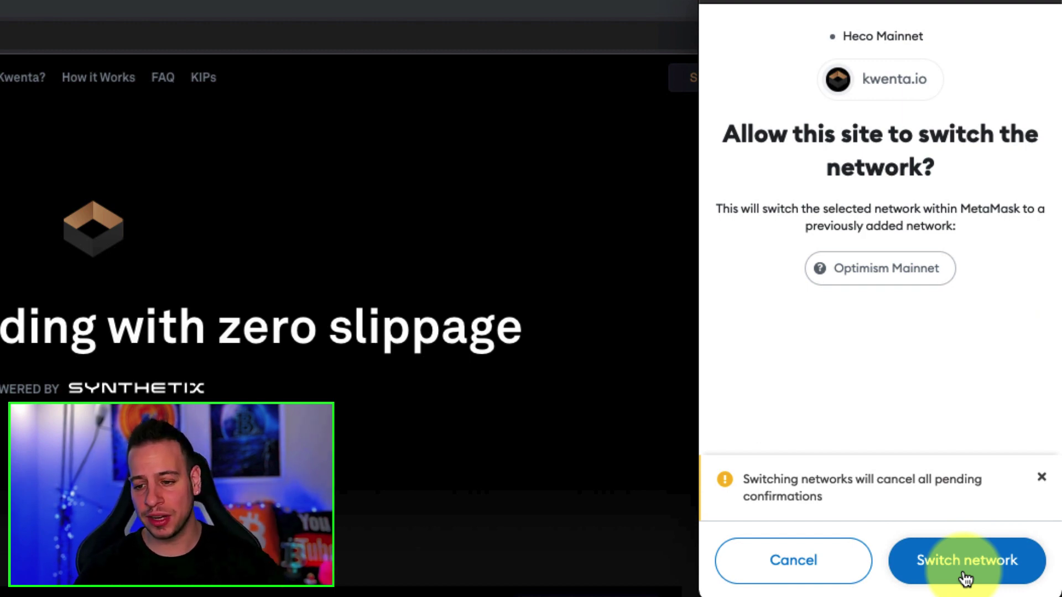
# - Approve MetaMask's request to switch the wallet to Optimism Mainnet
pyautogui.click(965, 578)
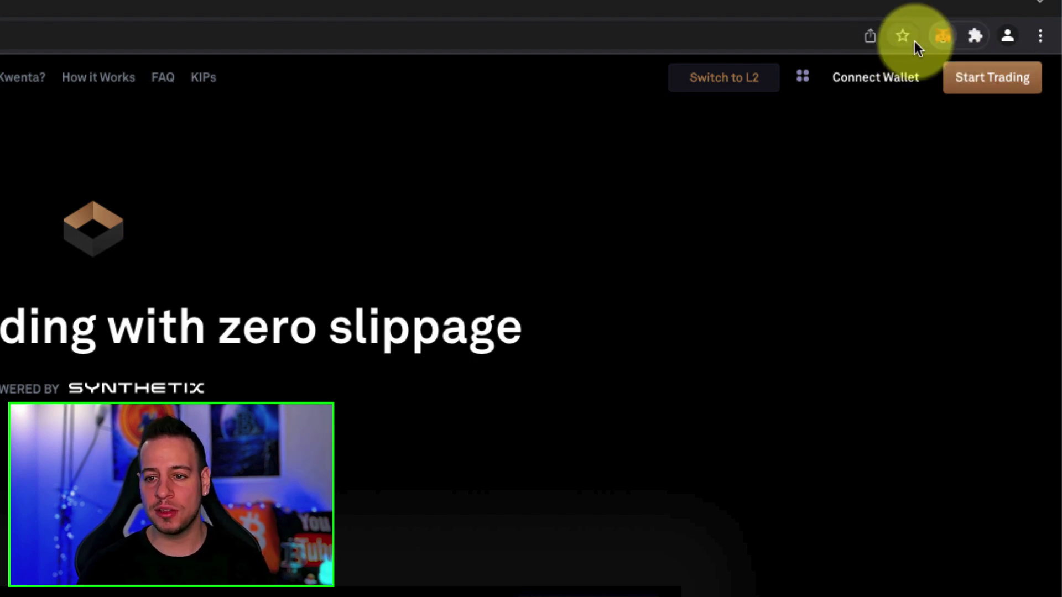
# - In MetaMask's network list, switch to Heco Mainnet, then back to Optimism Mainnet
pyautogui.click(943, 35)
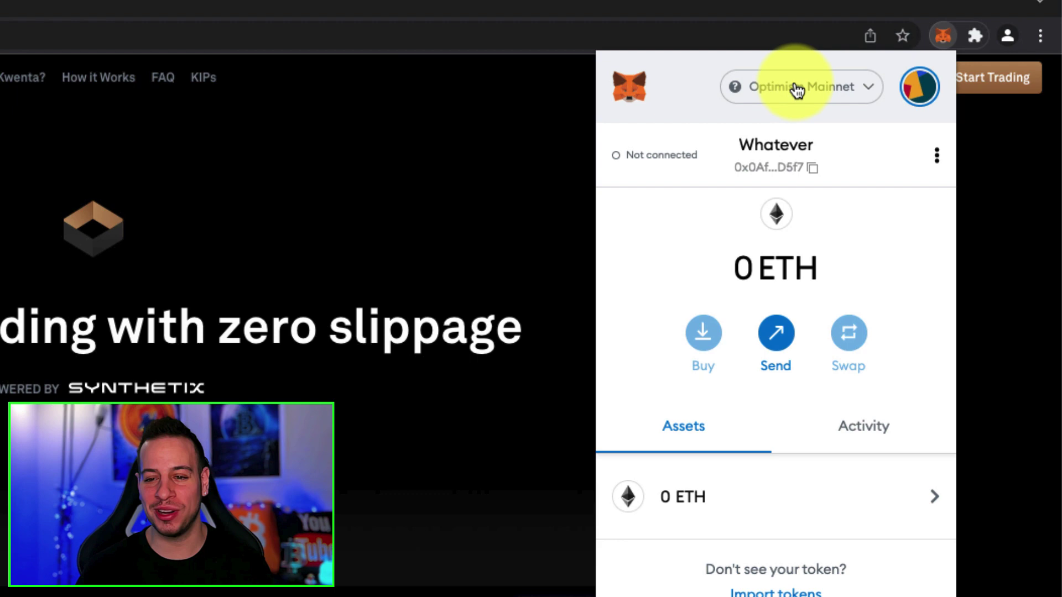
pyautogui.click(796, 88)
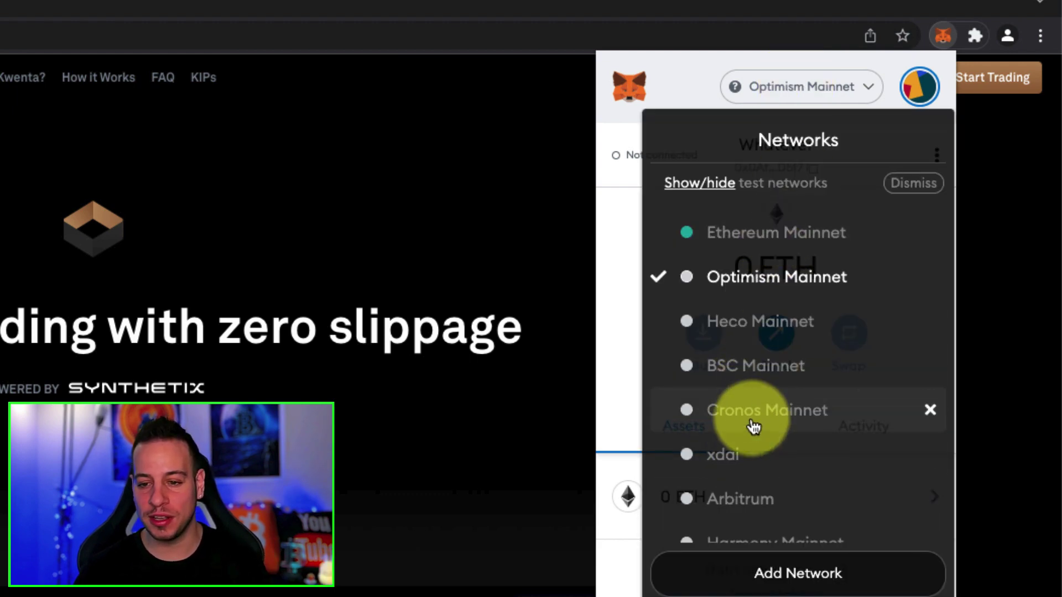
pyautogui.click(751, 312)
pyautogui.click(795, 91)
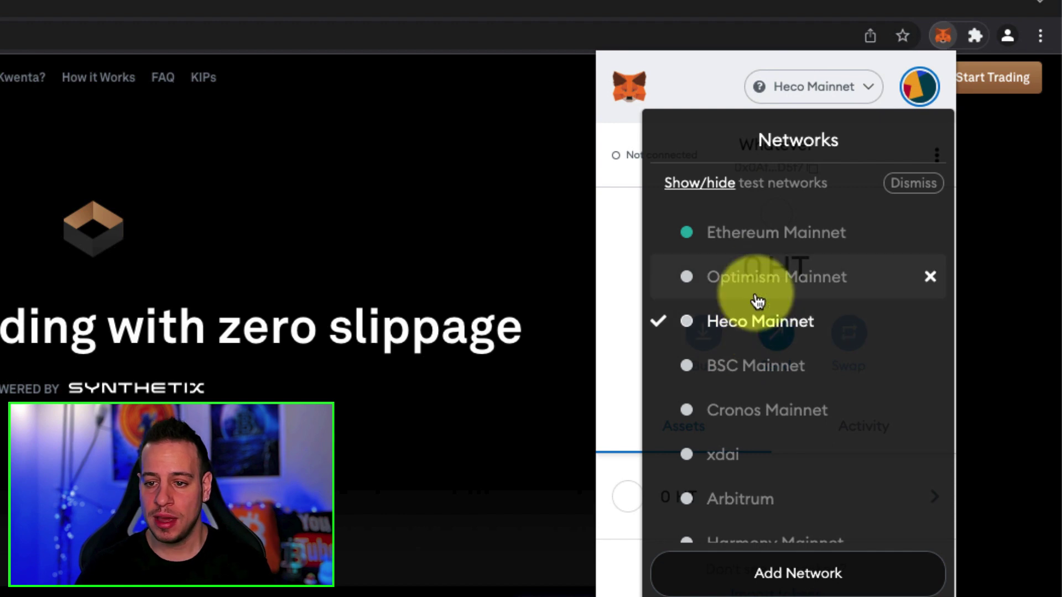
pyautogui.click(755, 274)
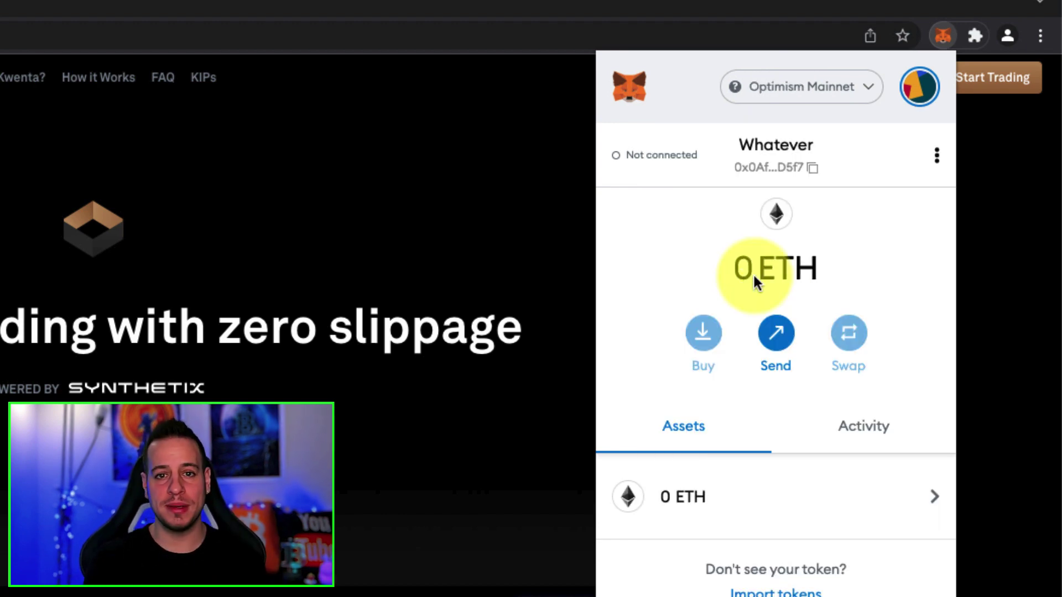